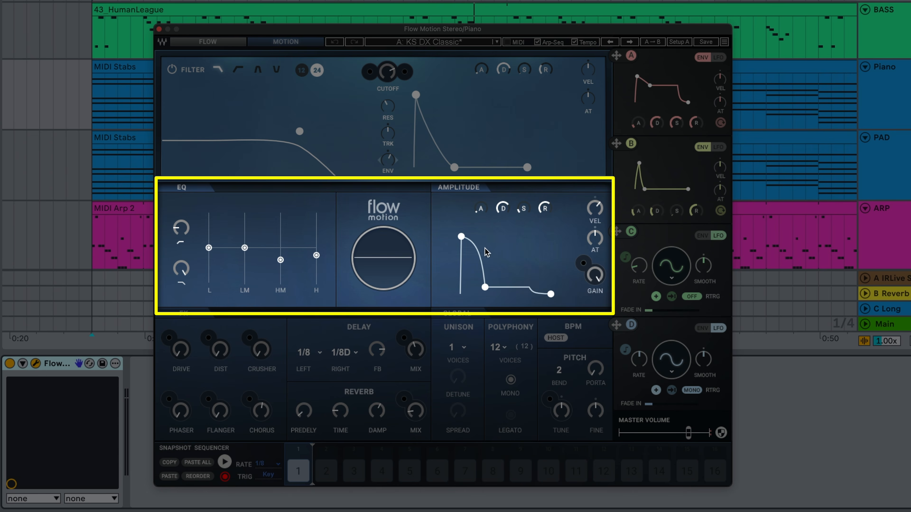
Step: Reshape the piano's amplitude envelope to a decay of 57 and a sustain of 22
mouse_move(486, 289)
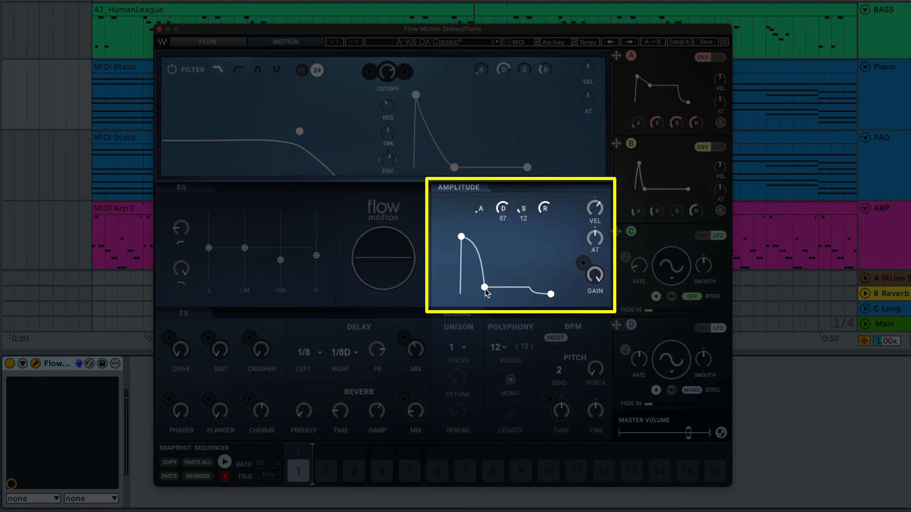
drag(485, 289, 479, 291)
mouse_move(461, 237)
mouse_move(477, 290)
mouse_down()
mouse_move(479, 260)
mouse_move(479, 280)
mouse_up()
mouse_move(479, 280)
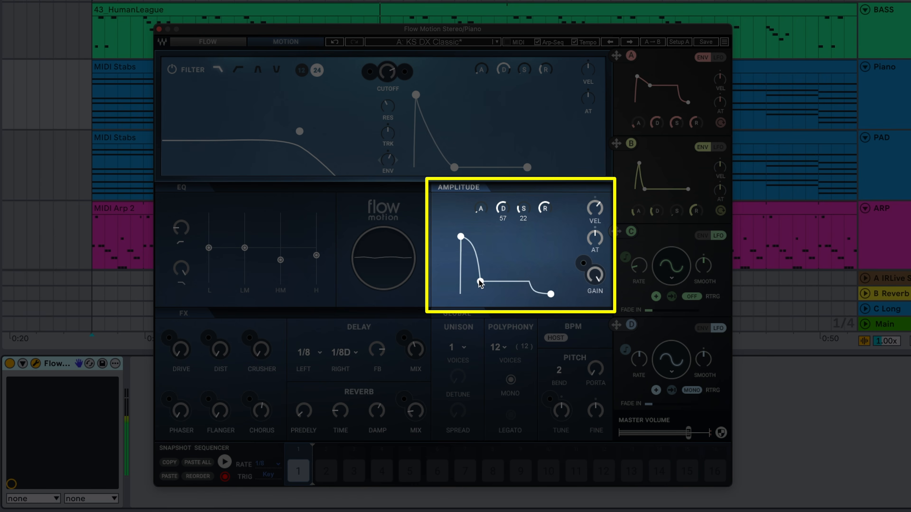
Step: Slightly lengthen the release and decay of the piano's amplitude envelope, and play back the arrangement
drag(552, 294, 556, 293)
mouse_move(479, 281)
drag(479, 281, 484, 281)
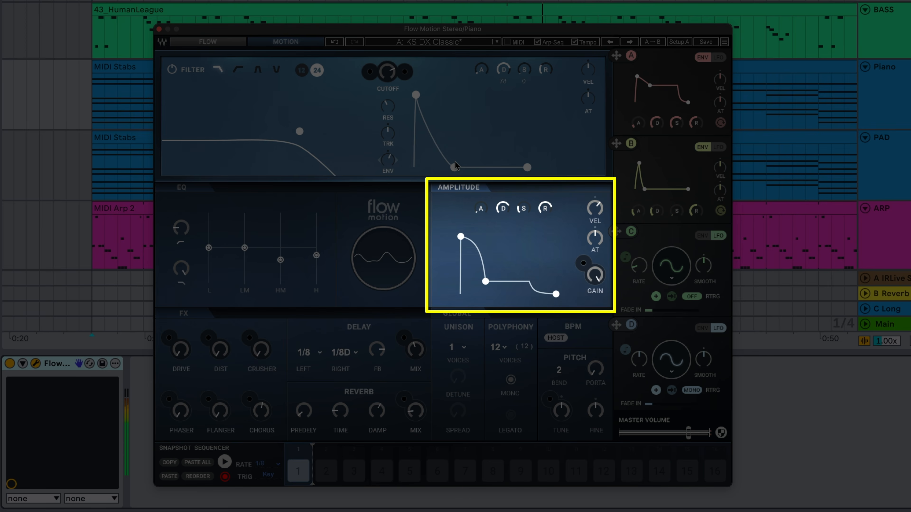
mouse_move(555, 294)
mouse_move(487, 281)
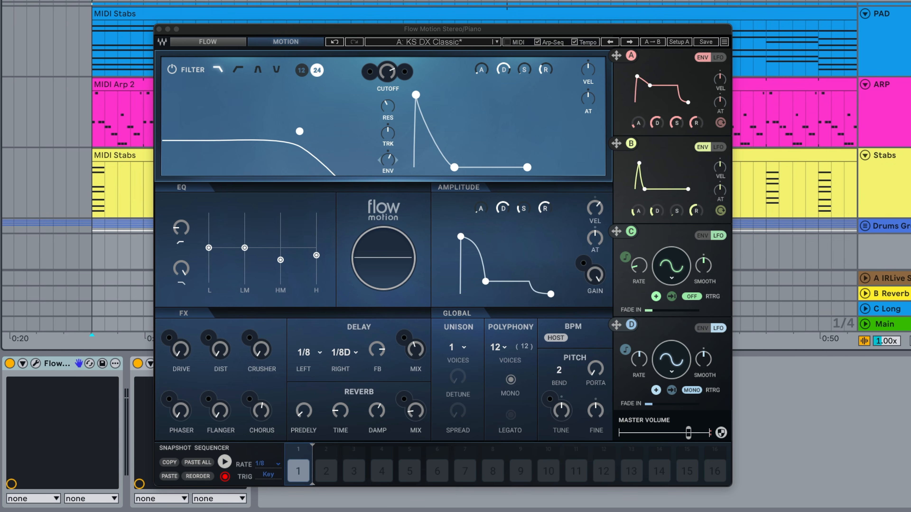
key(space)
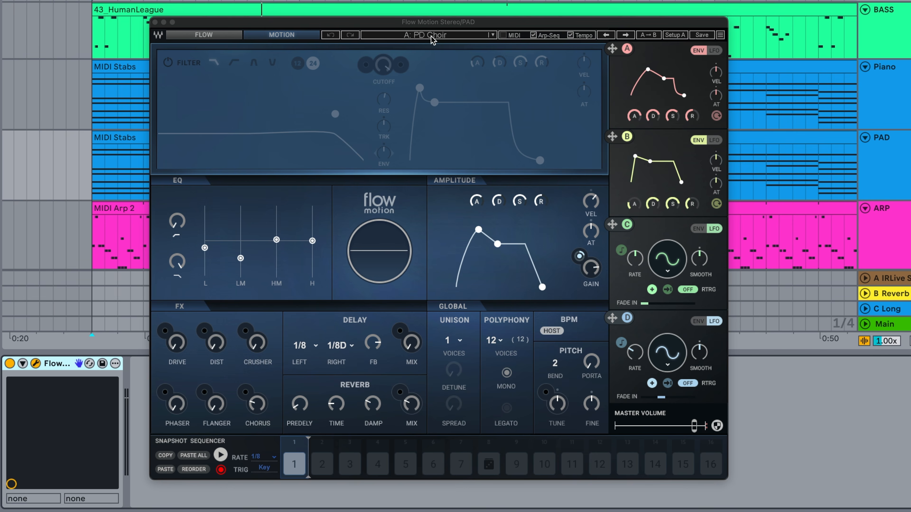
Step: Load the PD Choir preset from the Classics category on the pad synth and show its Flow page
click(442, 38)
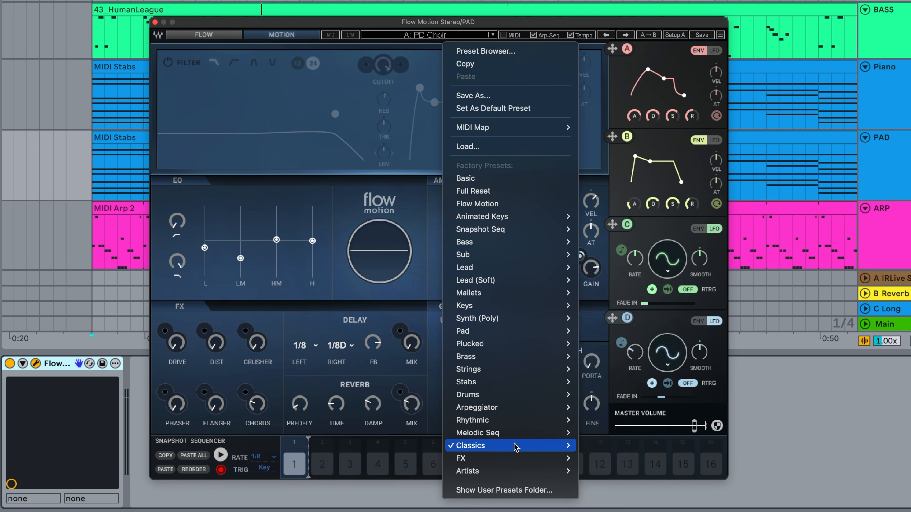
mouse_move(574, 441)
click(606, 499)
click(204, 35)
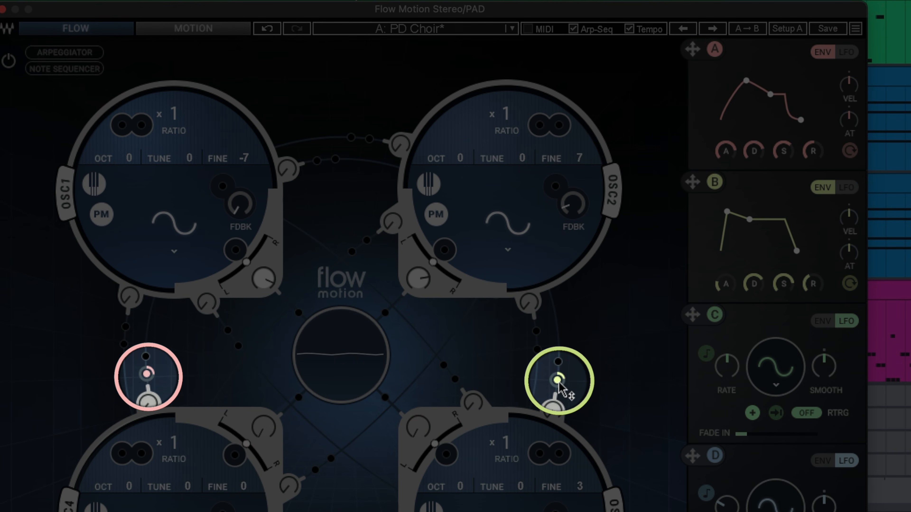
Step: Adjust the Mod B amount on the connection between OSC2 and OSC3, and assign Mod C to OSC2 Pitch Slot 1
mouse_move(559, 382)
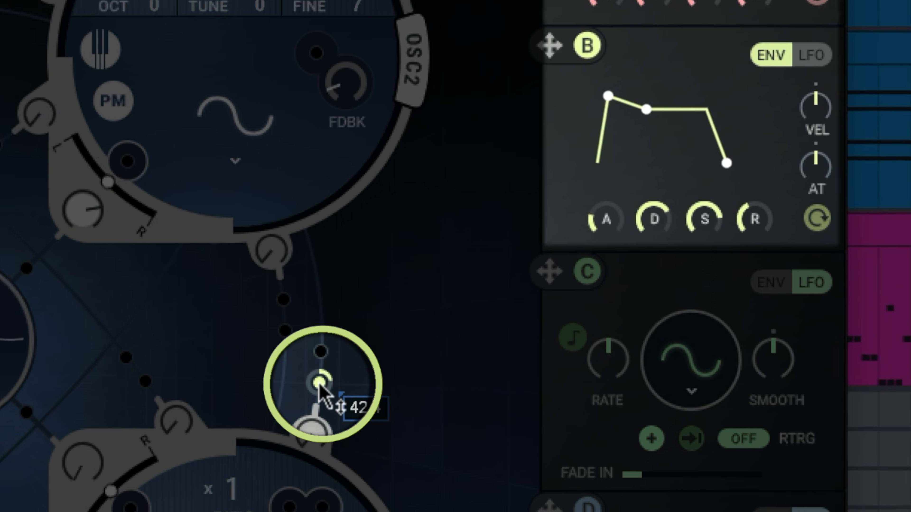
drag(557, 381, 558, 379)
mouse_move(303, 382)
mouse_down()
mouse_move(304, 391)
mouse_move(303, 370)
mouse_move(305, 385)
mouse_up()
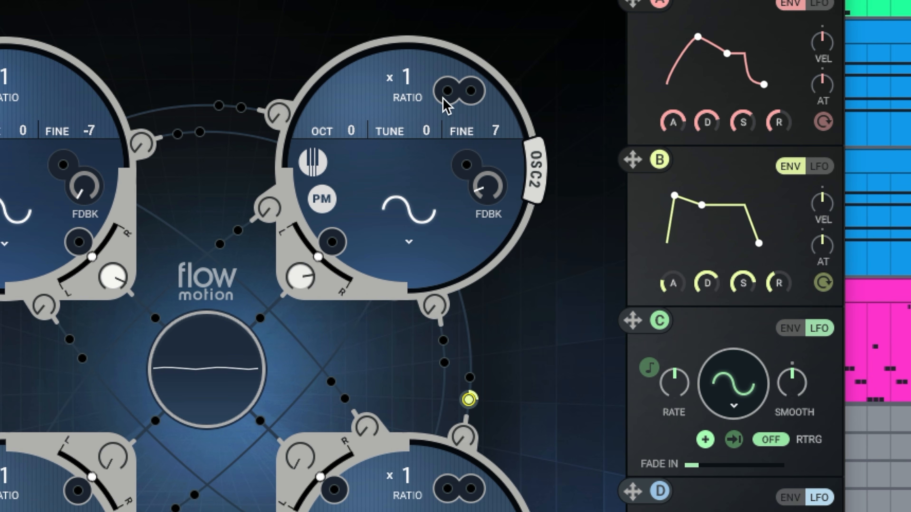
click(448, 92)
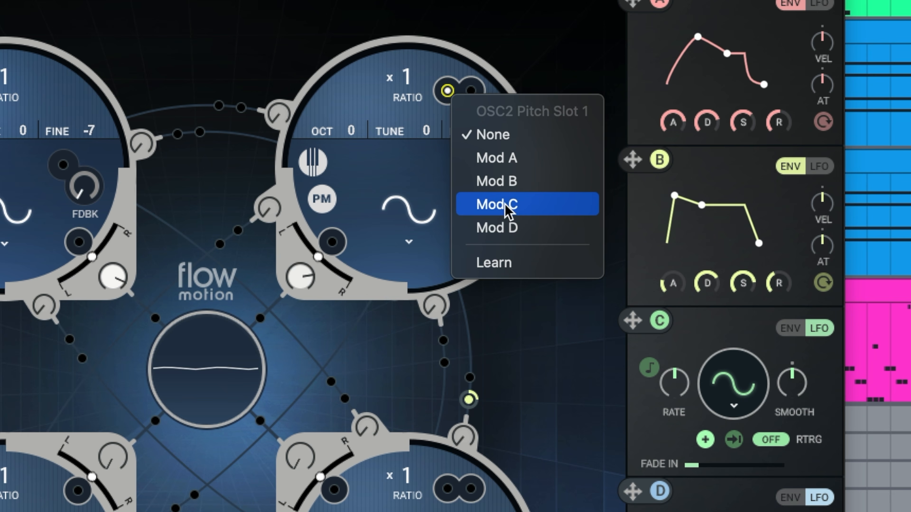
click(509, 211)
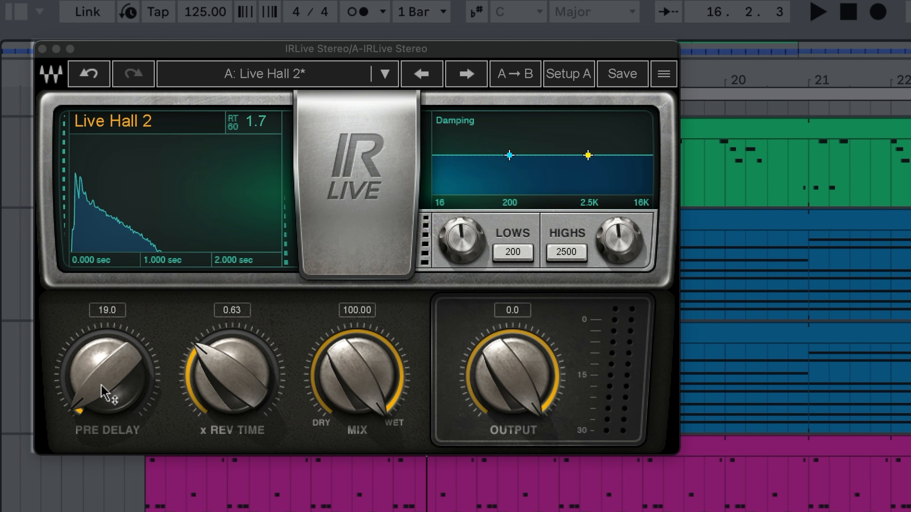
Step: Check the pre-delay of the IRLive reverb and audition the pad and arp parts
click(104, 393)
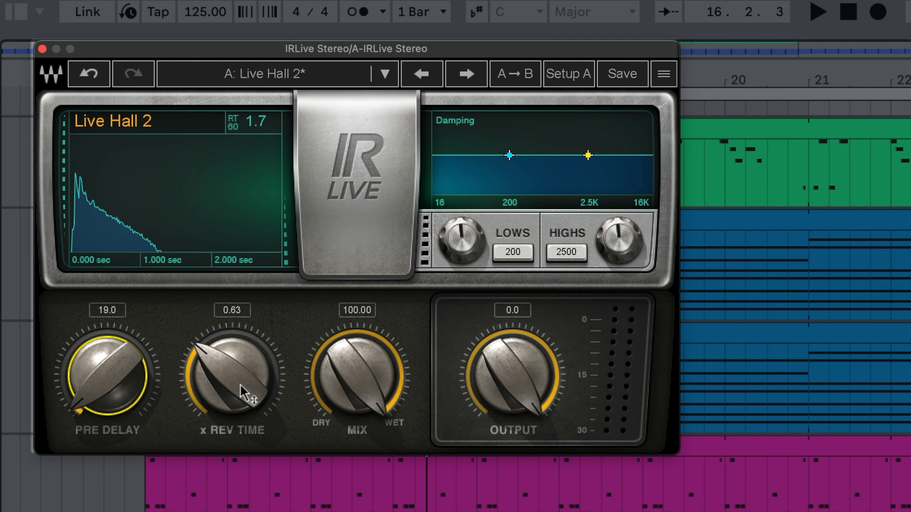
key(space)
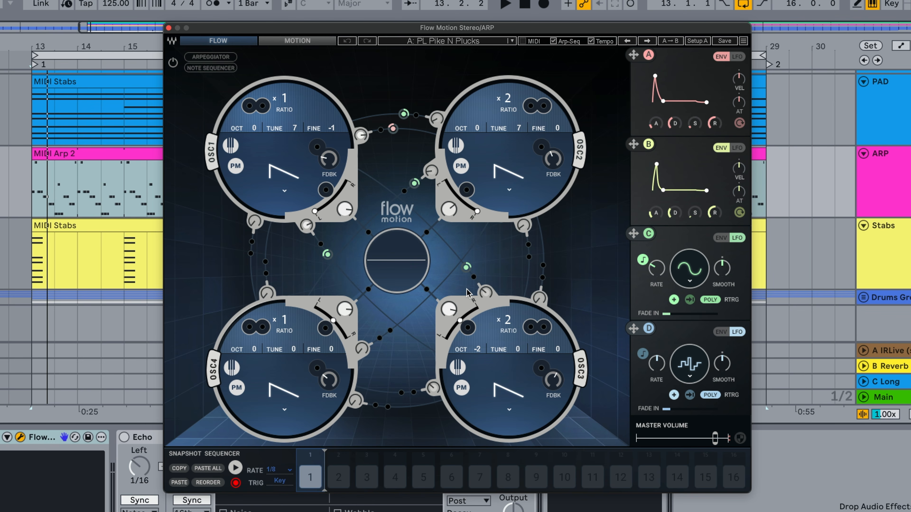
key(space)
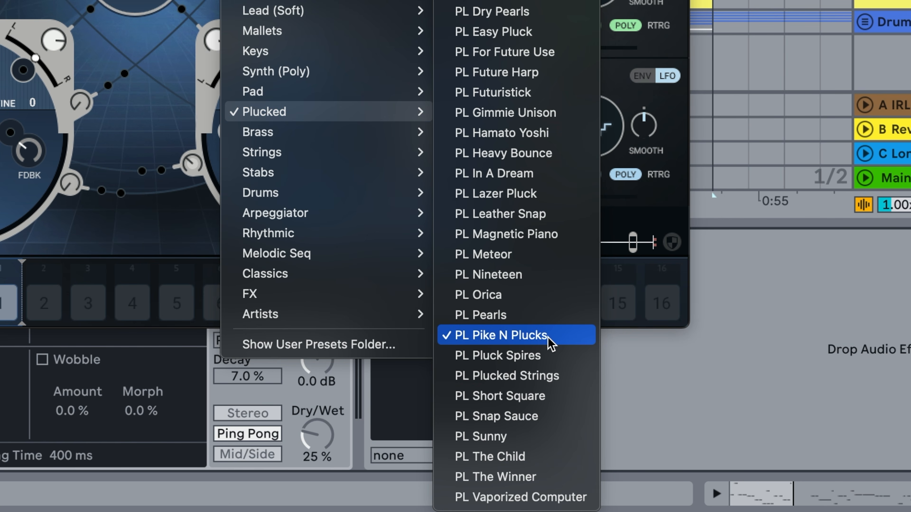
Step: Keep the arp's PL Pike N Plucks preset and adjust the decay points of its filter and amplitude envelopes
click(162, 209)
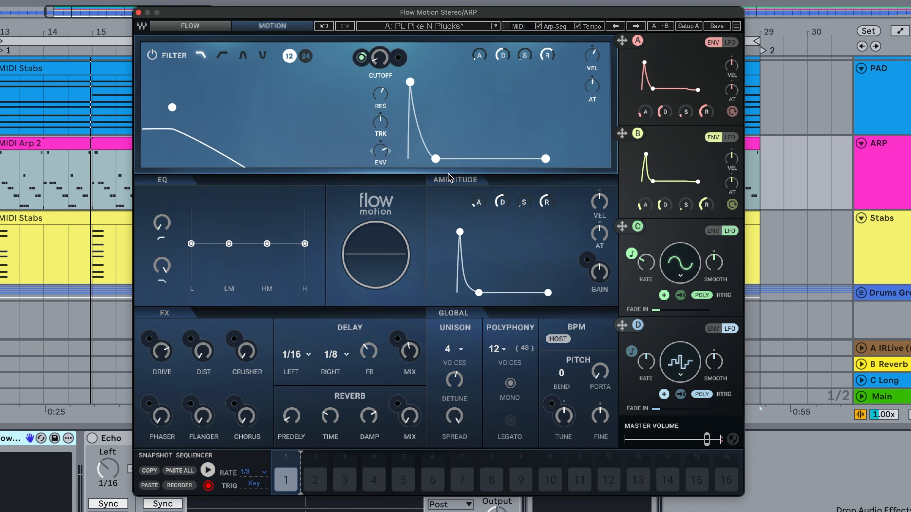
drag(435, 165, 432, 166)
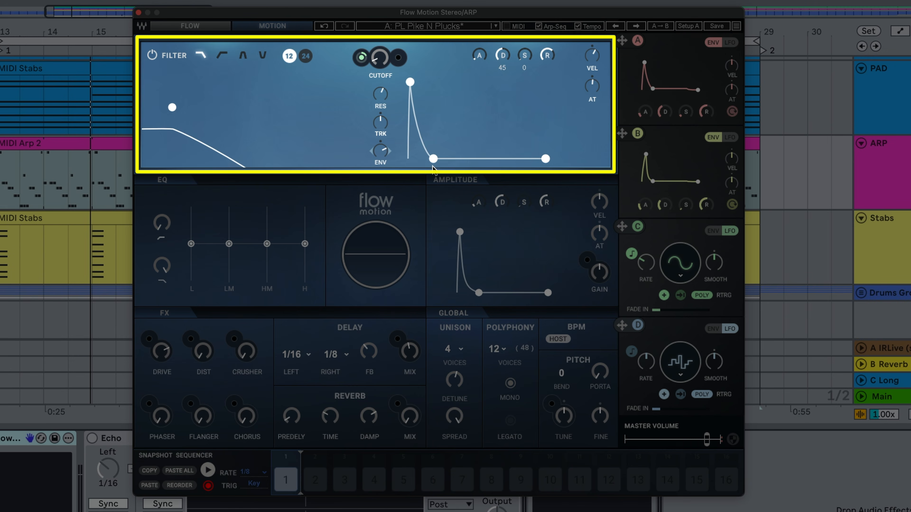
mouse_move(432, 166)
mouse_down()
mouse_move(415, 161)
mouse_move(438, 165)
mouse_up()
mouse_move(479, 292)
mouse_down()
mouse_move(494, 294)
mouse_move(478, 296)
mouse_up()
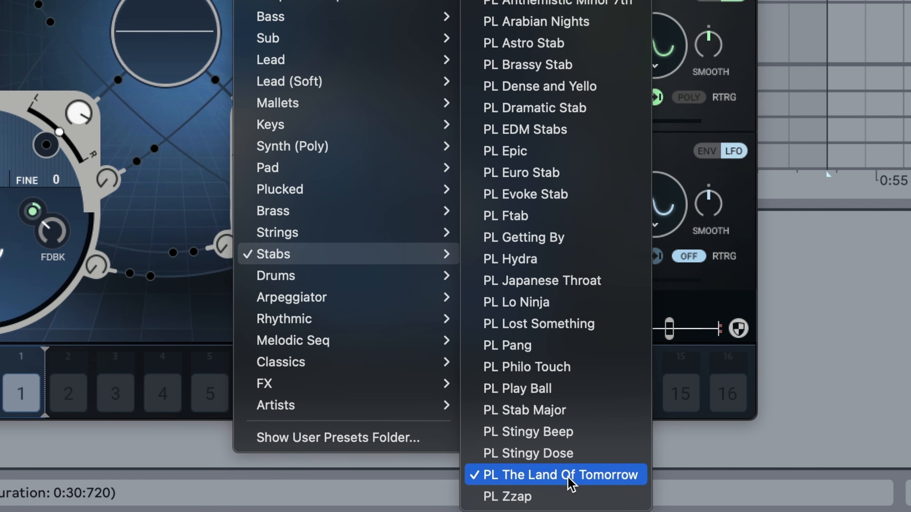
Step: Play back the stabs part and try adjusting the decay point of its amplitude envelope
click(164, 185)
key(space)
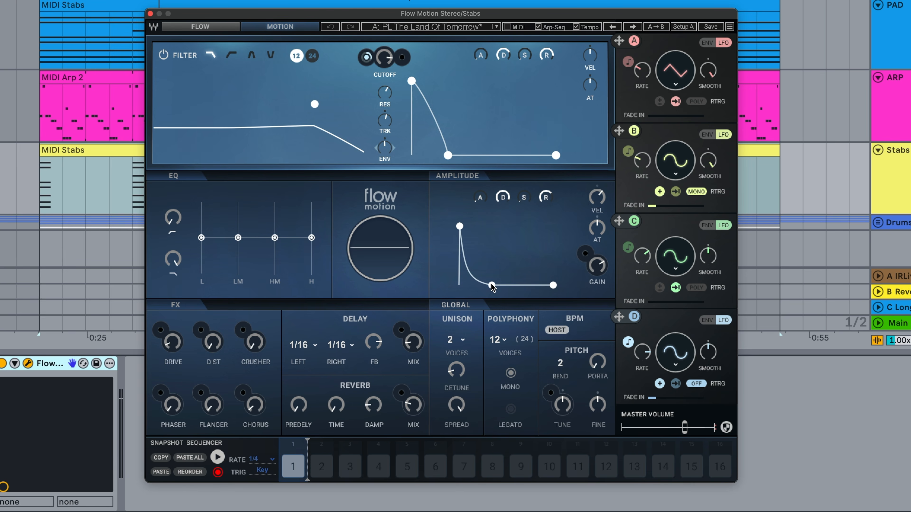
drag(491, 283, 491, 289)
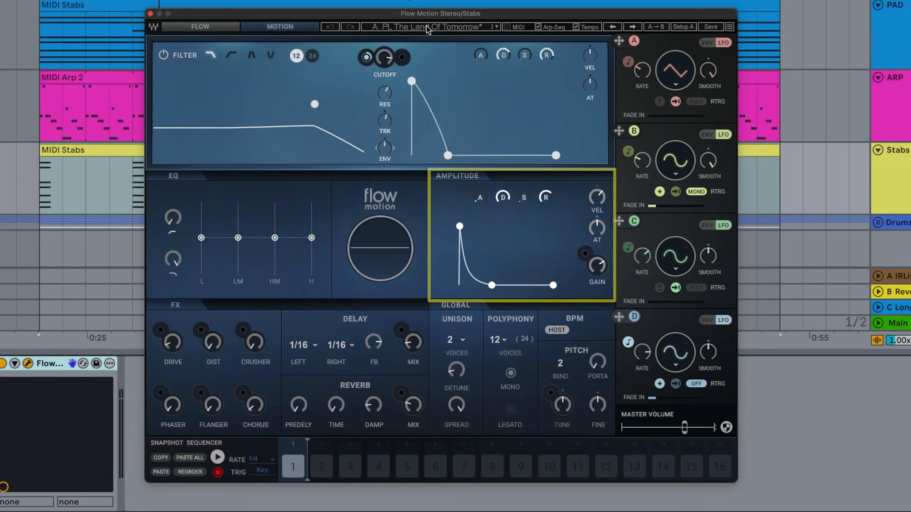
Step: Reload the PL The Land Of Tomorrow preset from the Stabs category on the stabs synth
click(429, 27)
mouse_move(463, 382)
click(608, 386)
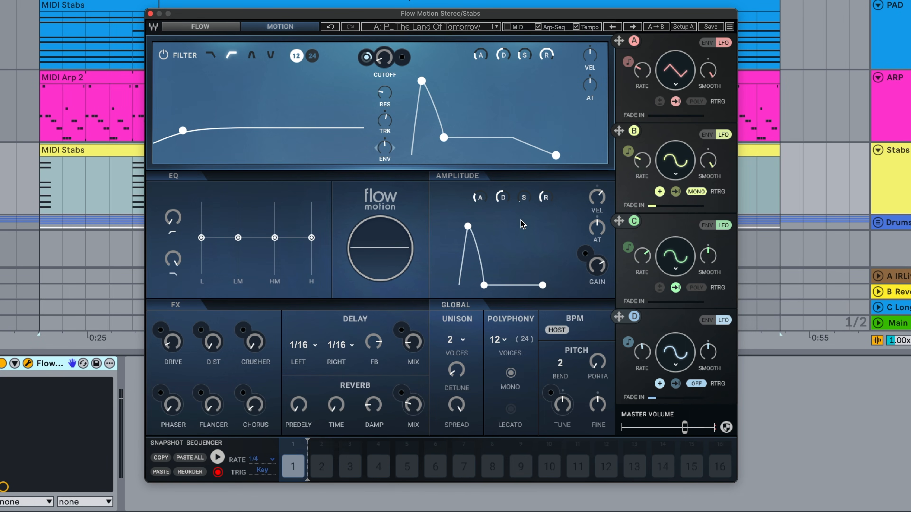
Step: Shorten the attack and lengthen the decay of the stabs' amplitude envelope while auditioning the part
key(space)
drag(467, 226, 402, 230)
drag(475, 286, 482, 288)
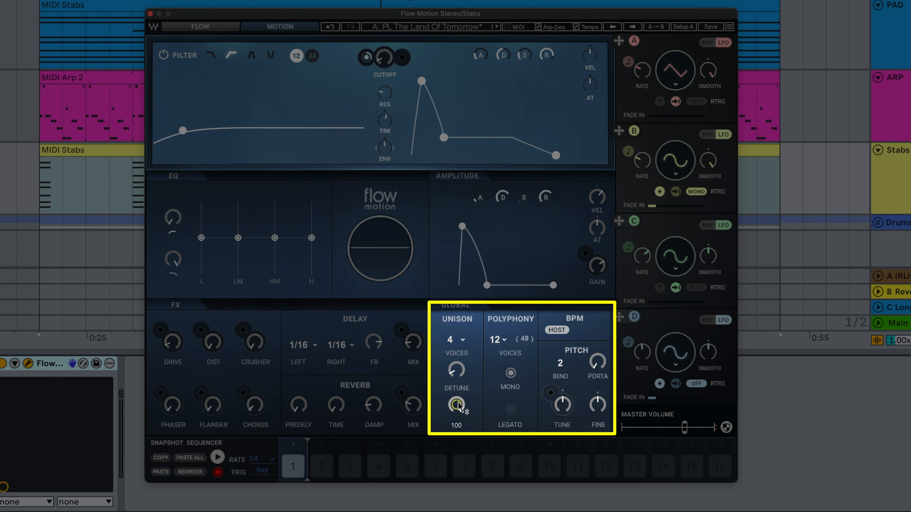
key(space)
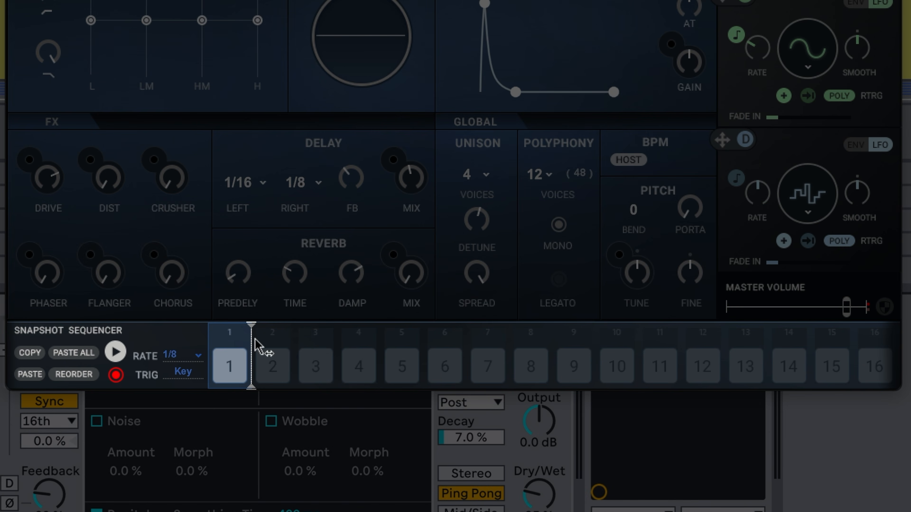
Step: Extend the arp's snapshot sequencer to all 16 steps and select snapshot 16
drag(251, 325, 896, 325)
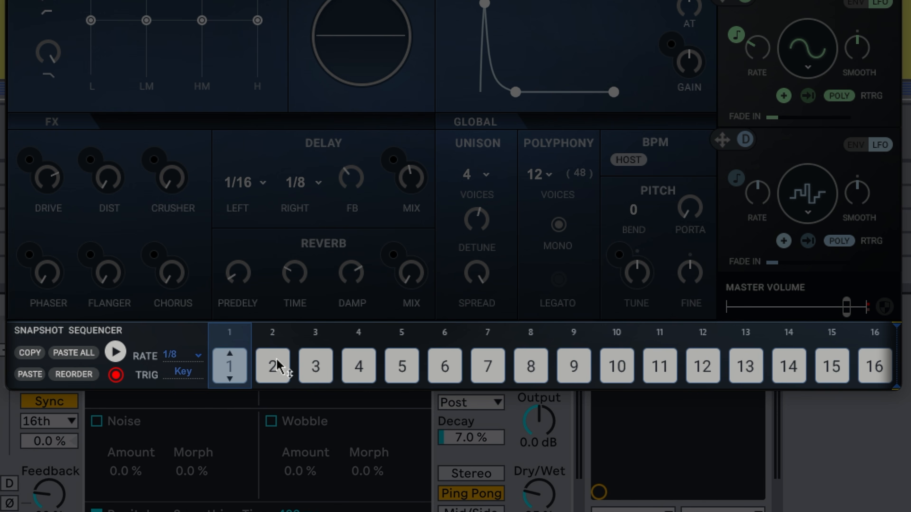
click(883, 354)
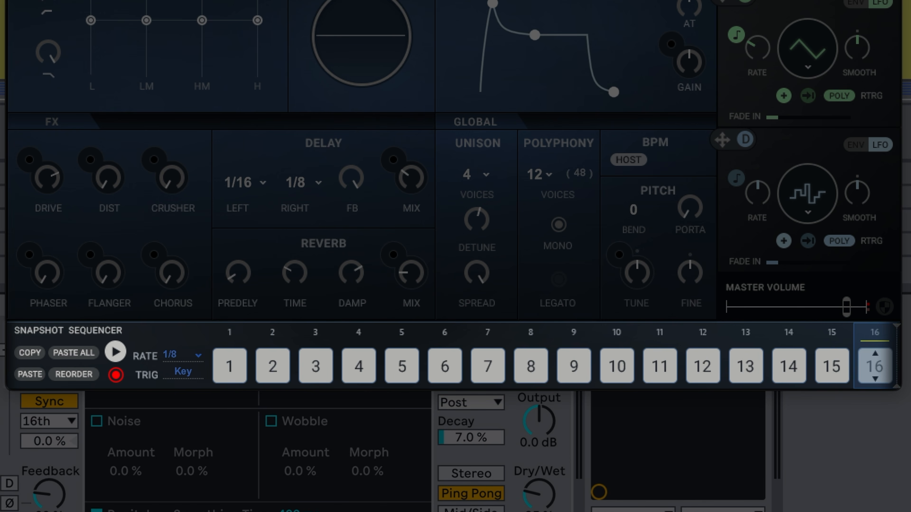
mouse_move(895, 350)
mouse_down()
mouse_move(425, 350)
mouse_move(897, 350)
mouse_up()
Step: Switch between snapshots 3, 4 and 1 to compare their settings, ending on snapshot 1
click(317, 368)
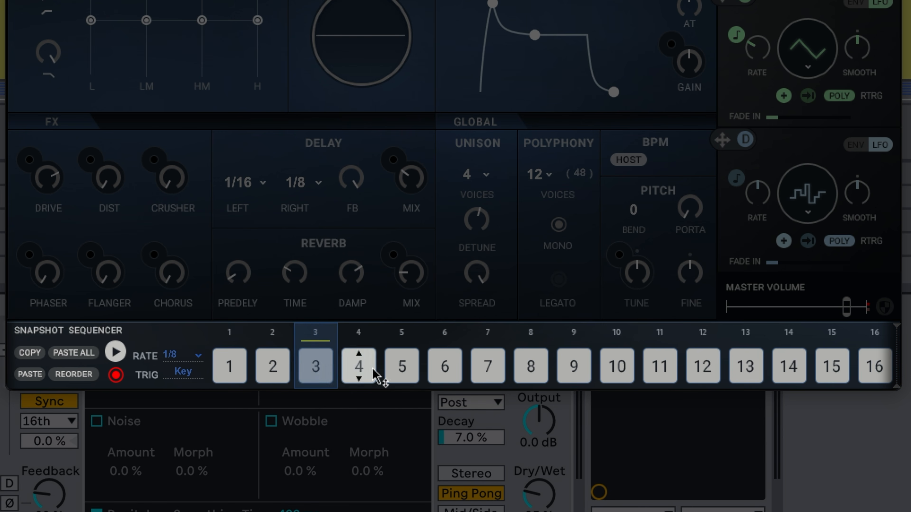
click(360, 370)
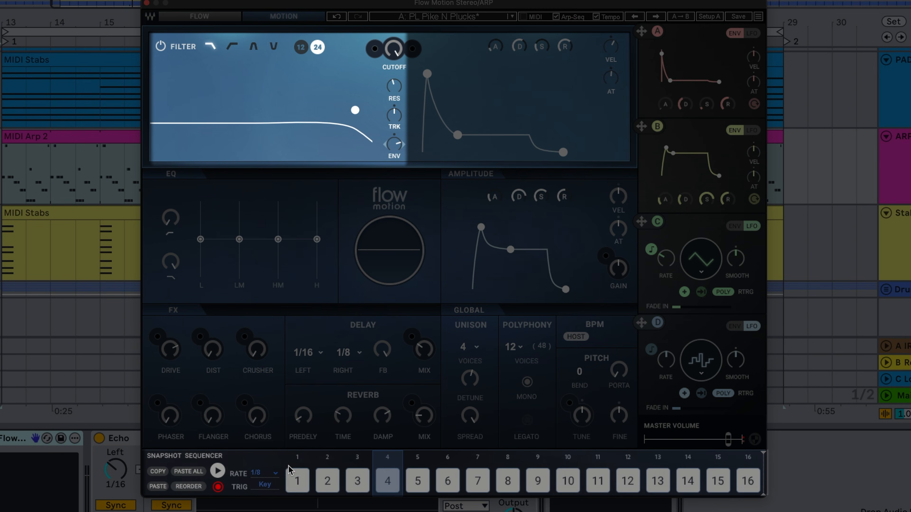
click(299, 483)
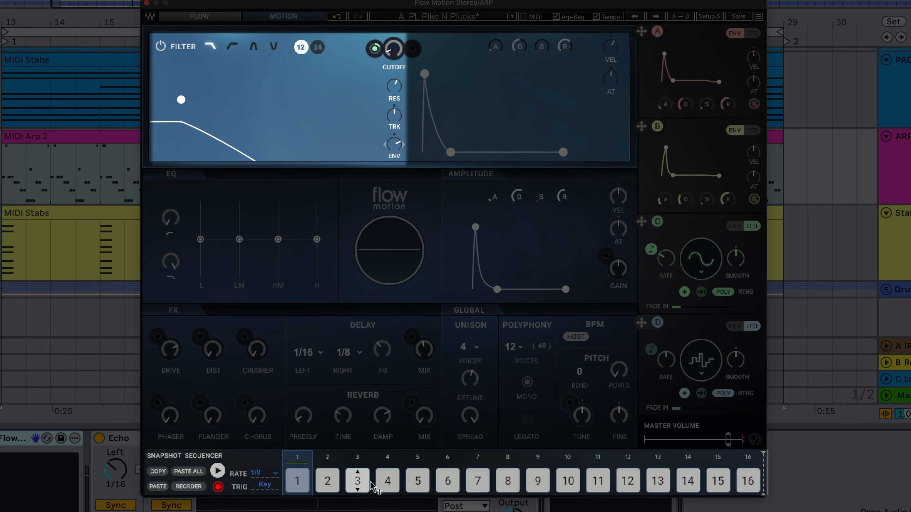
click(388, 480)
click(297, 480)
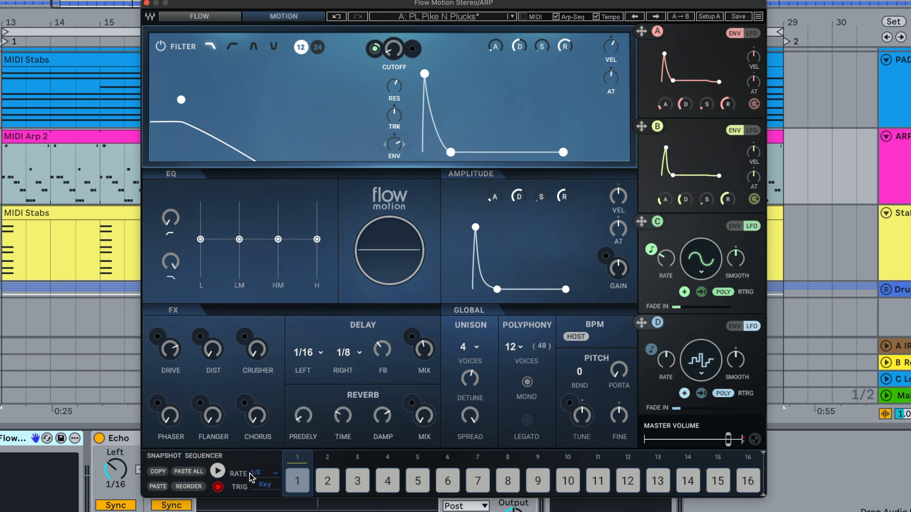
Step: Set the snapshot sequencer's rate to 1/16 and its trigger to Host, and start the sequencer
click(251, 473)
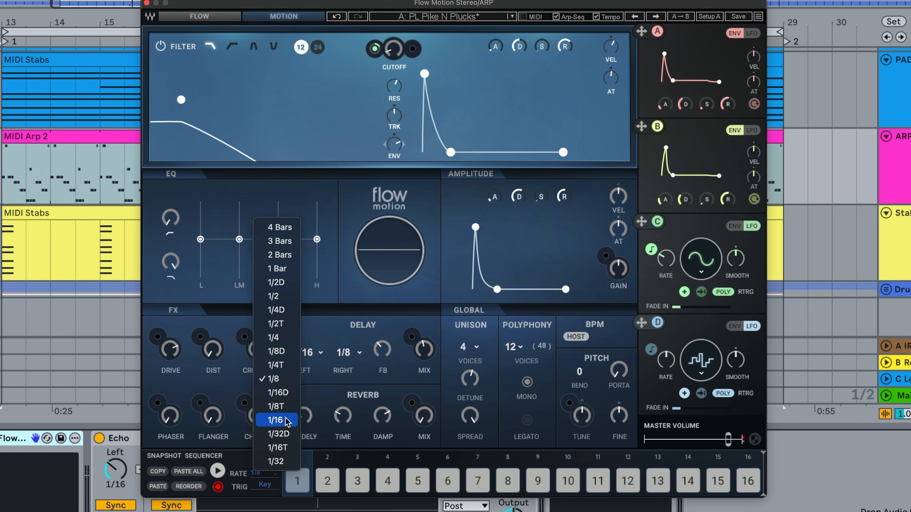
click(275, 420)
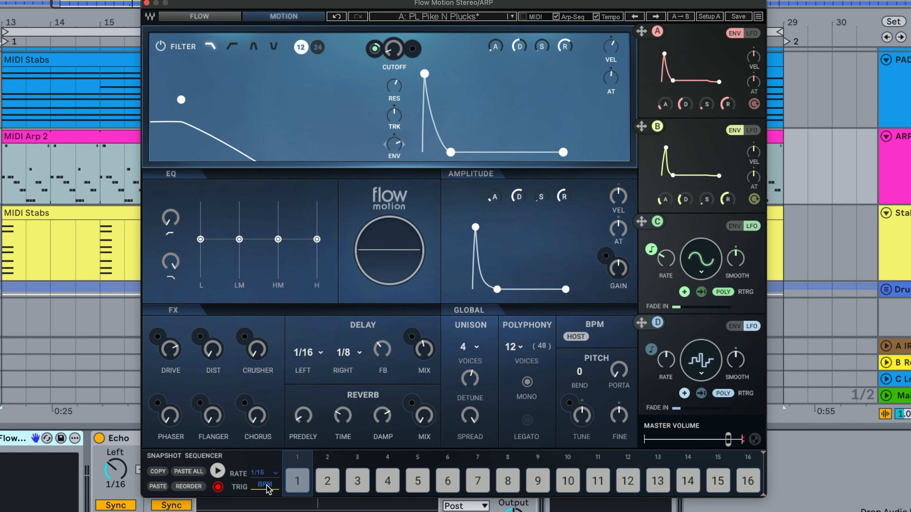
click(223, 472)
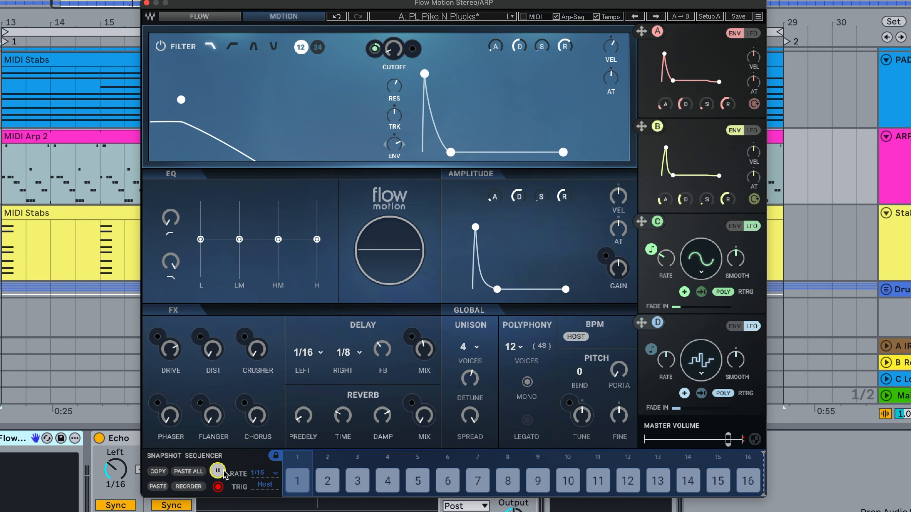